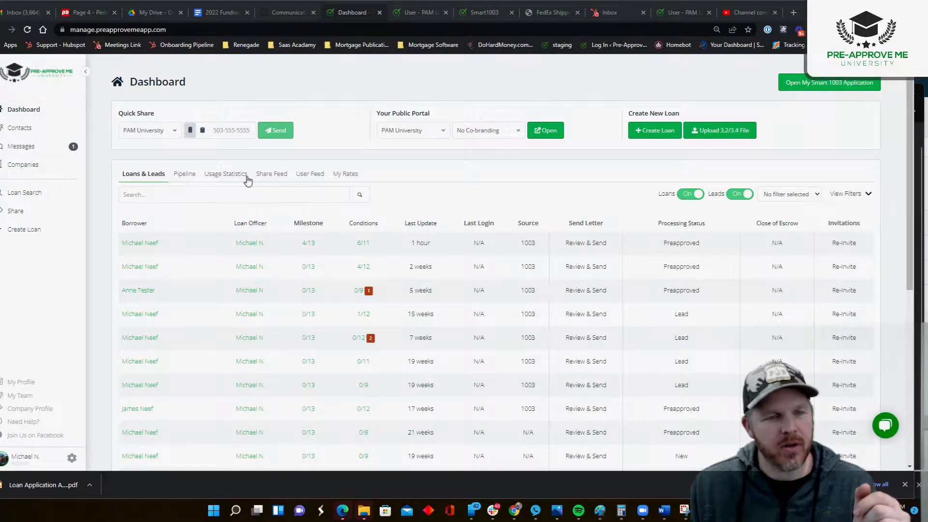
Examine the company interest rates under My Rates, including the Conventional, Jumbo and VA rates.
left_click(344, 175)
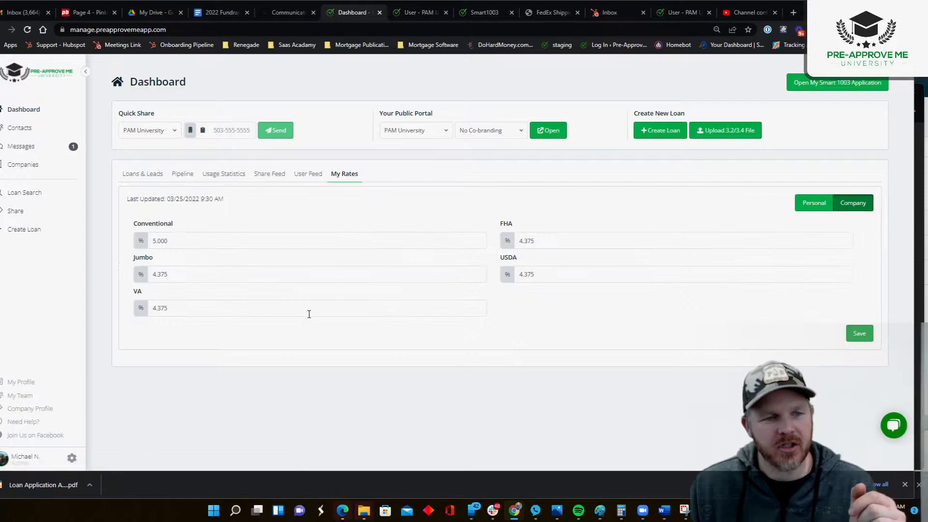
left_click(189, 242)
left_click(150, 279)
left_click(170, 308)
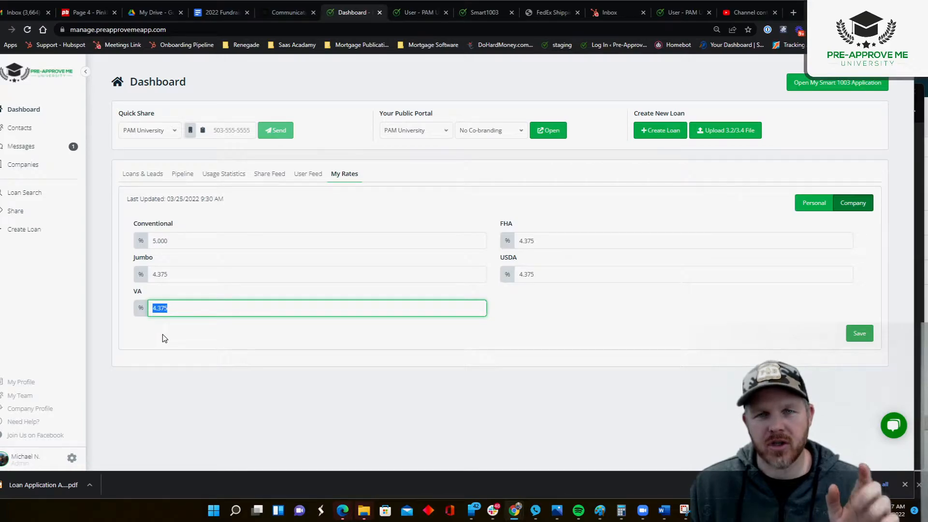
left_click(169, 246)
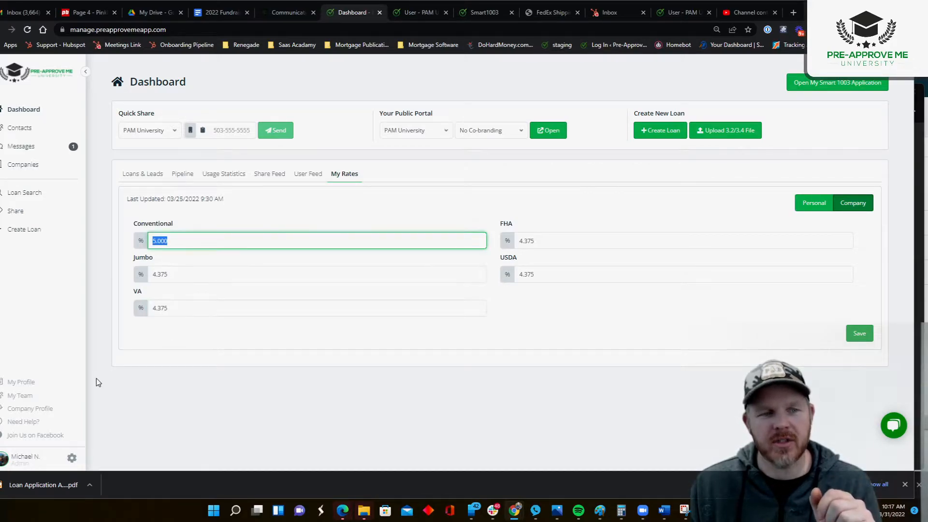
left_click(187, 277)
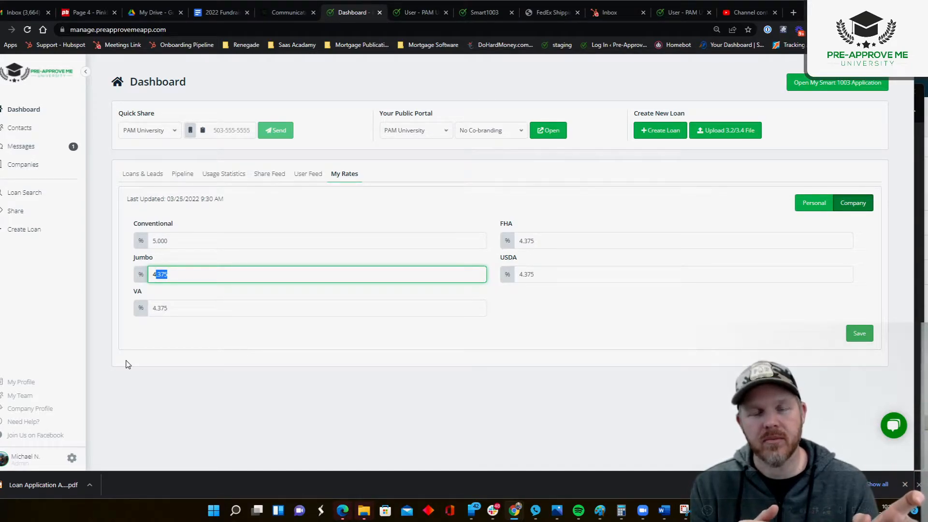
left_click(98, 221)
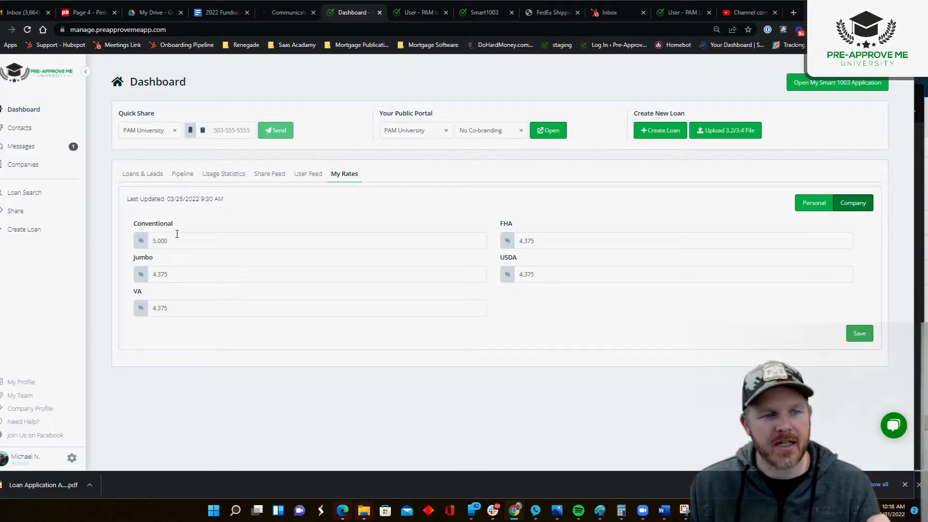
left_click_drag(176, 236, 124, 276)
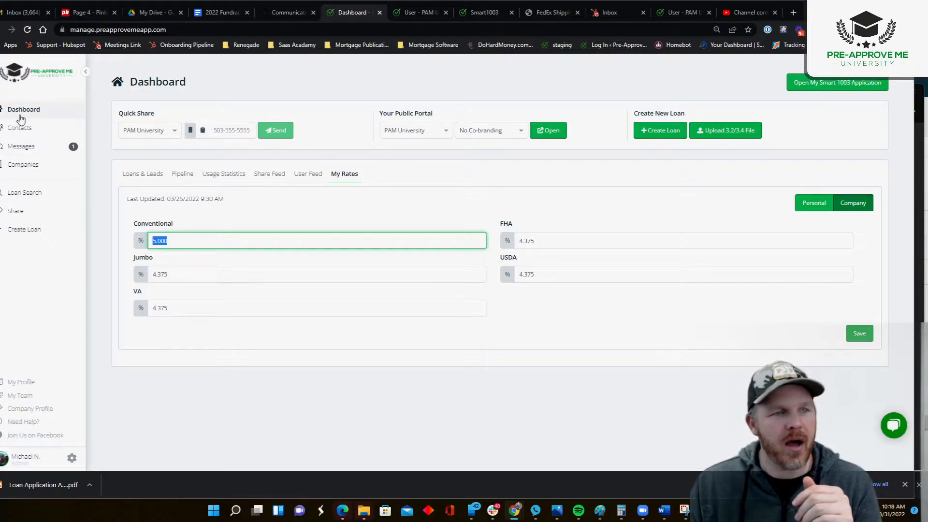
Open the second loan in the Loans & Leads list and its Loan Officer Approved Scenario for editing.
left_click(146, 174)
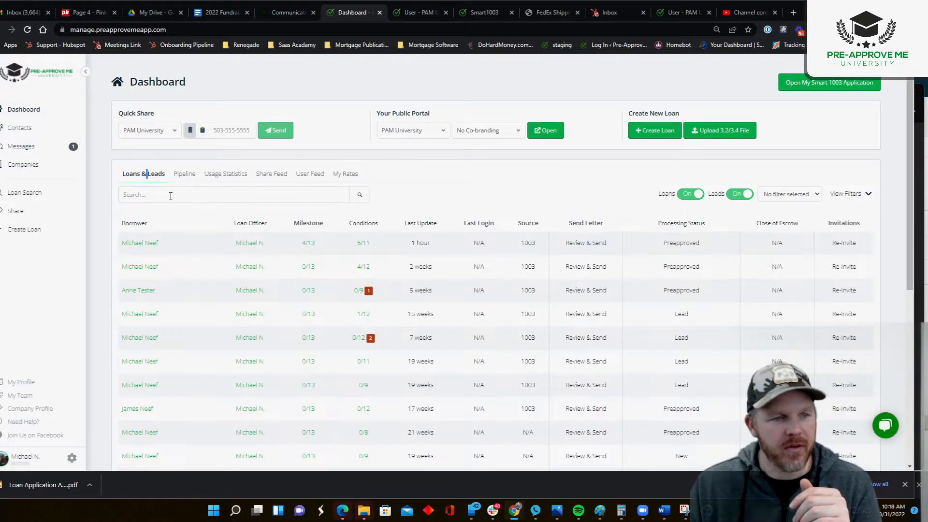
left_click(152, 272)
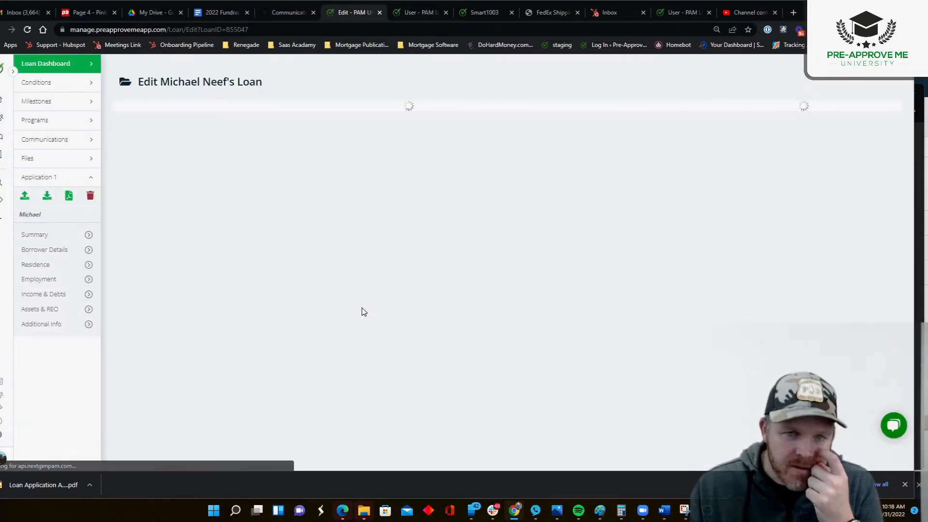
scroll(299, 303, "down", 2)
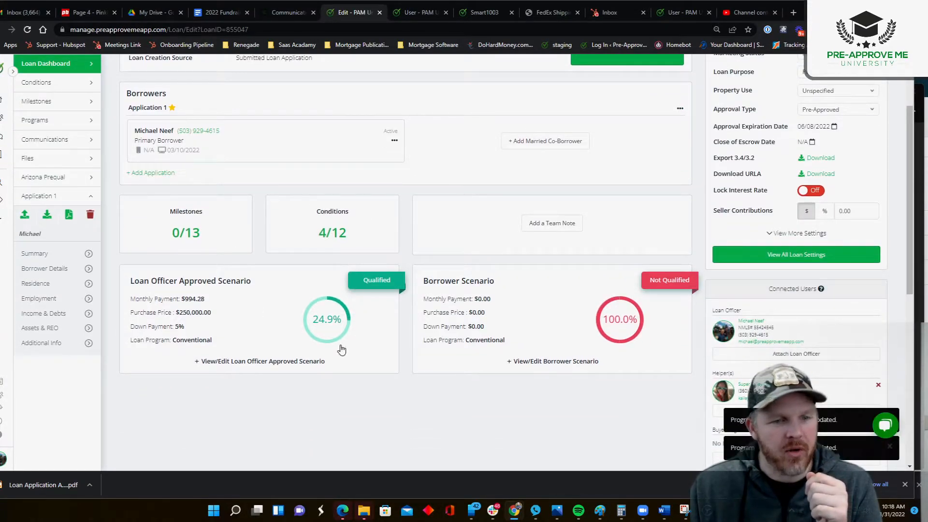
left_click(244, 291)
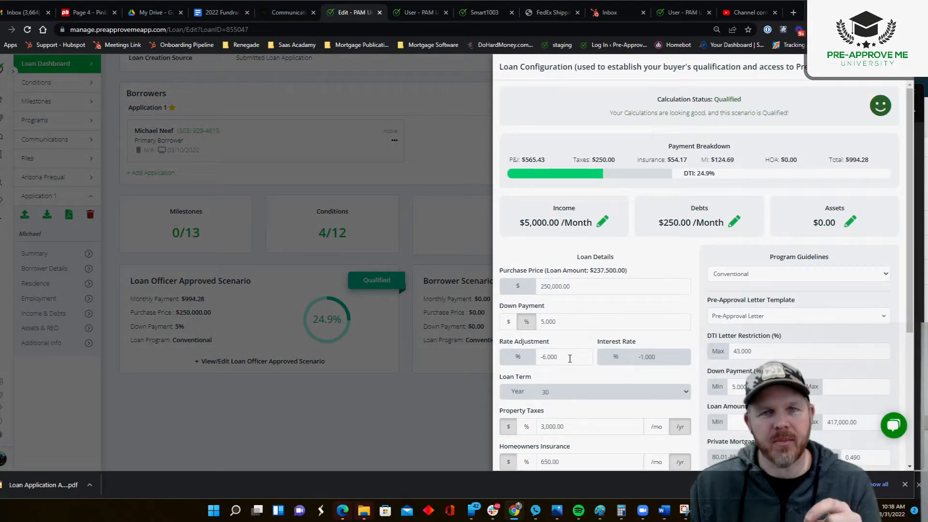
Set the scenario's rate adjustment to 0.5%.
left_click_drag(569, 358, 541, 357)
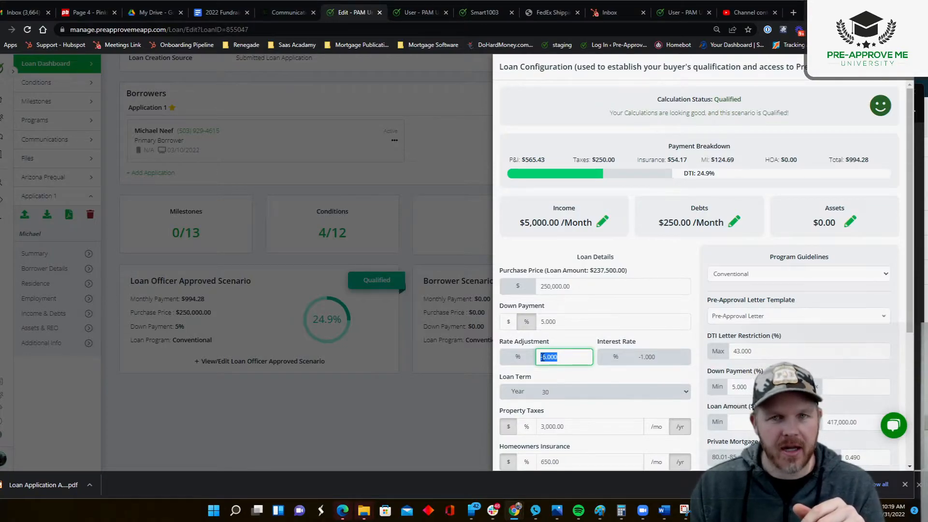
type(".5")
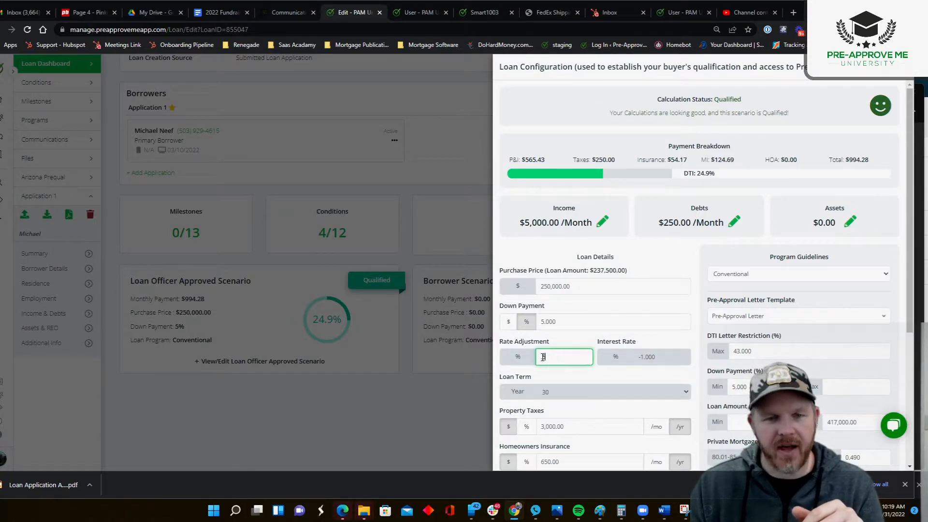
left_click(604, 427)
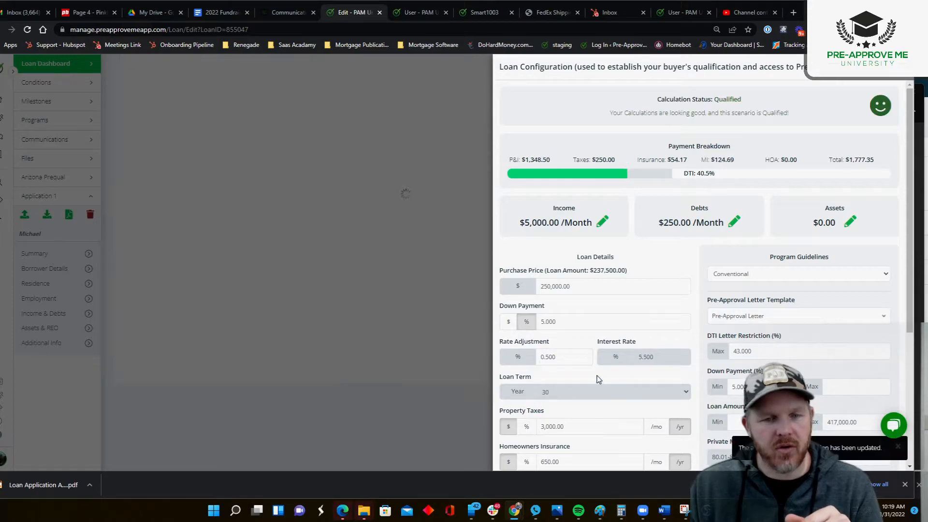
Set the scenario's rate adjustment to -0.5%, check the resulting interest rate, and close the loan configuration.
left_click(546, 357)
type("-.5")
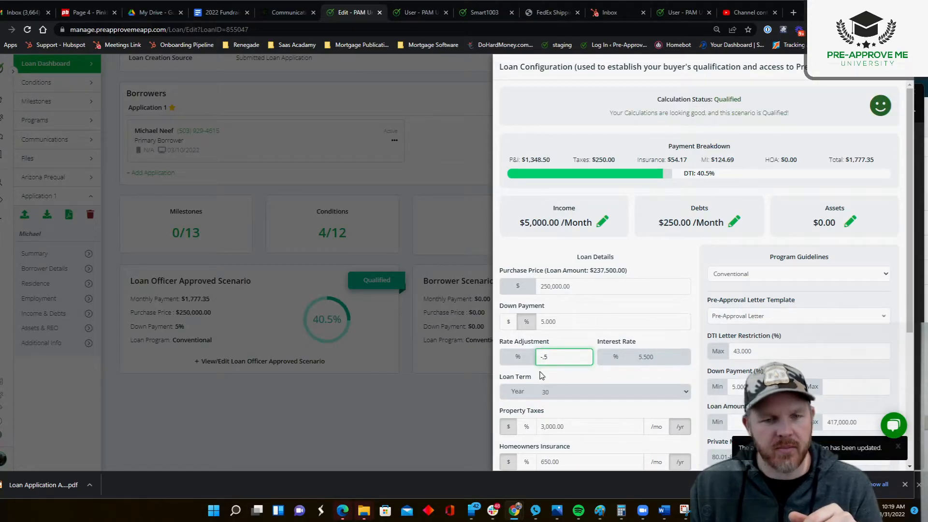
left_click(592, 390)
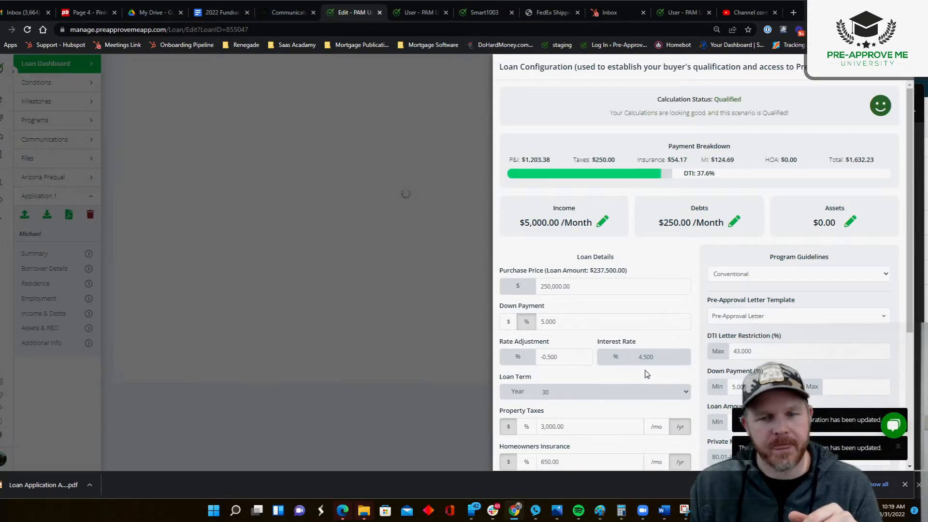
left_click(560, 358)
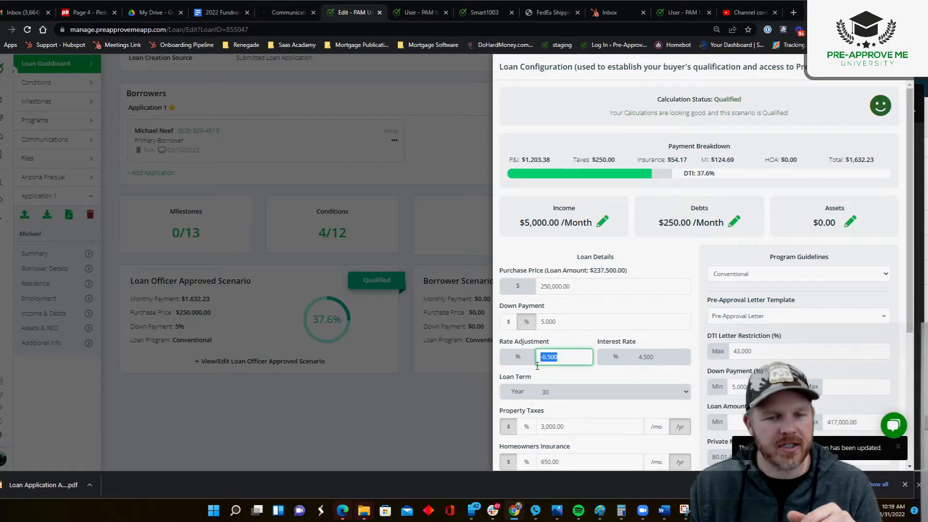
left_click(618, 377)
left_click_drag(633, 358, 655, 357)
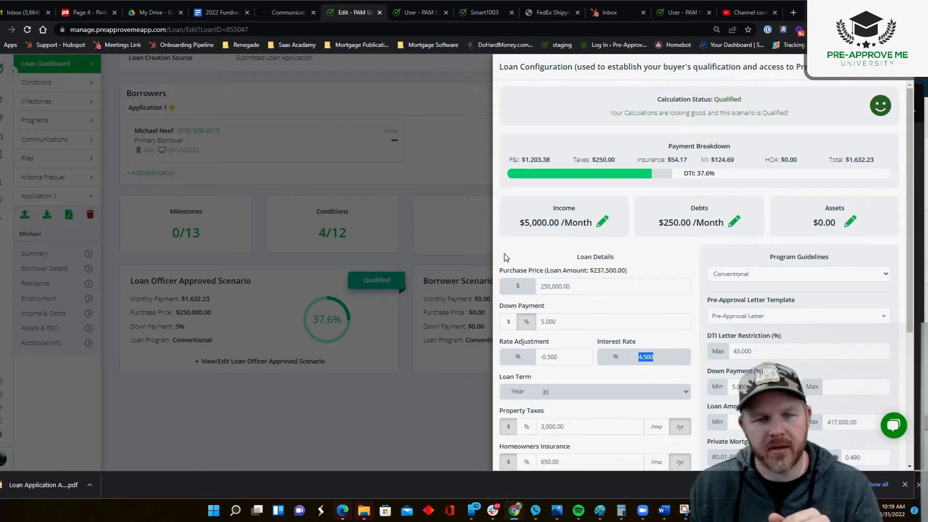
scroll(624, 334, "down", 4)
left_click(442, 447)
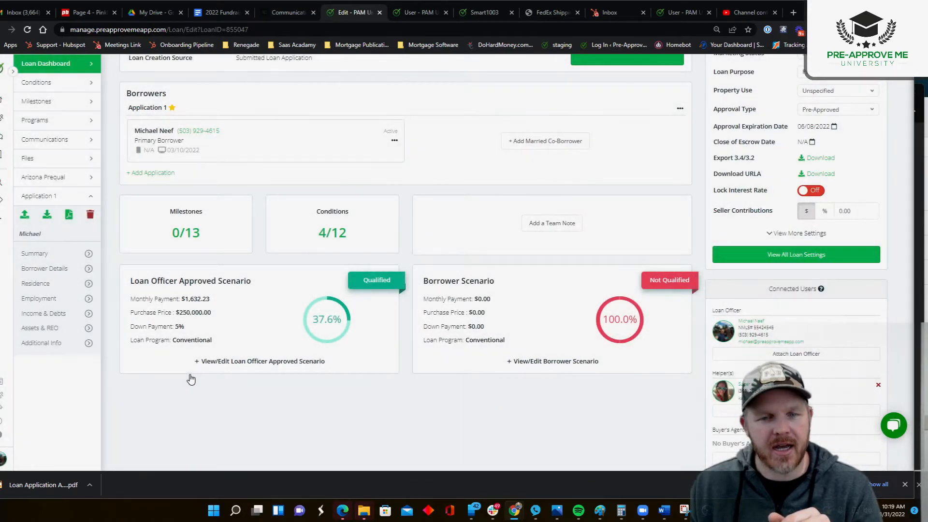
Set the company's Conventional rate to 3% in My Rates on the dashboard and save the rates.
left_click(2, 100)
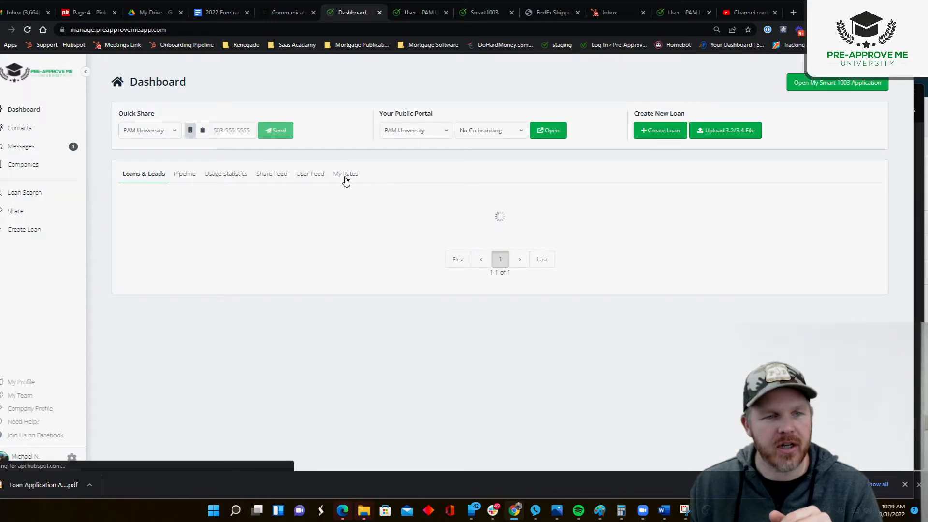
left_click(346, 175)
left_click(182, 239)
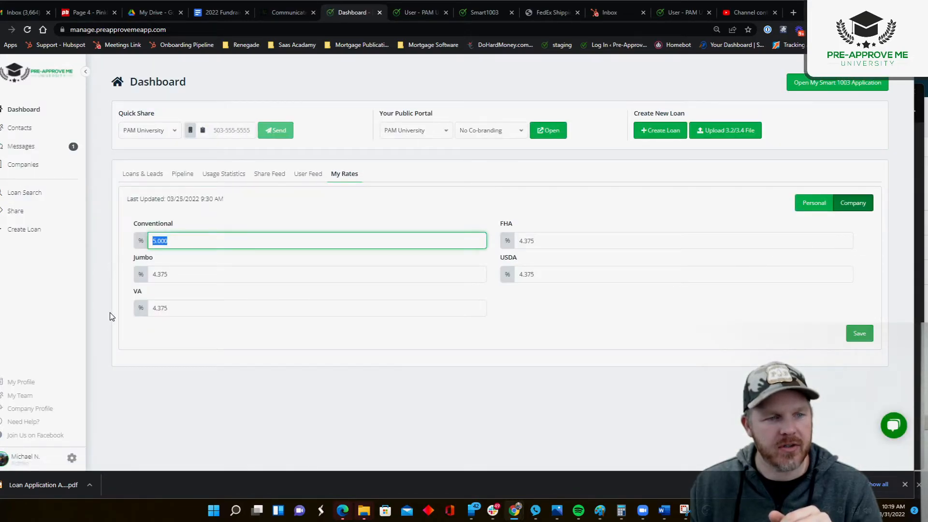
type("3")
left_click(287, 382)
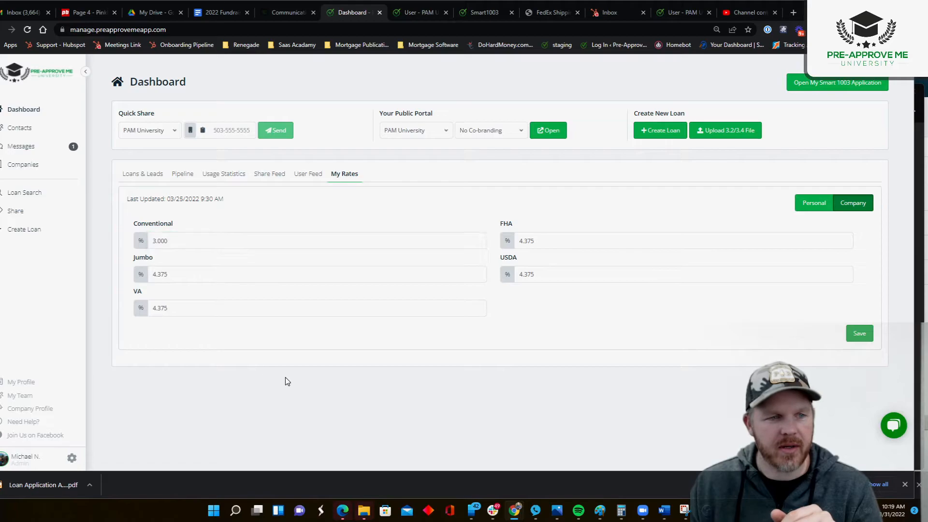
left_click(859, 333)
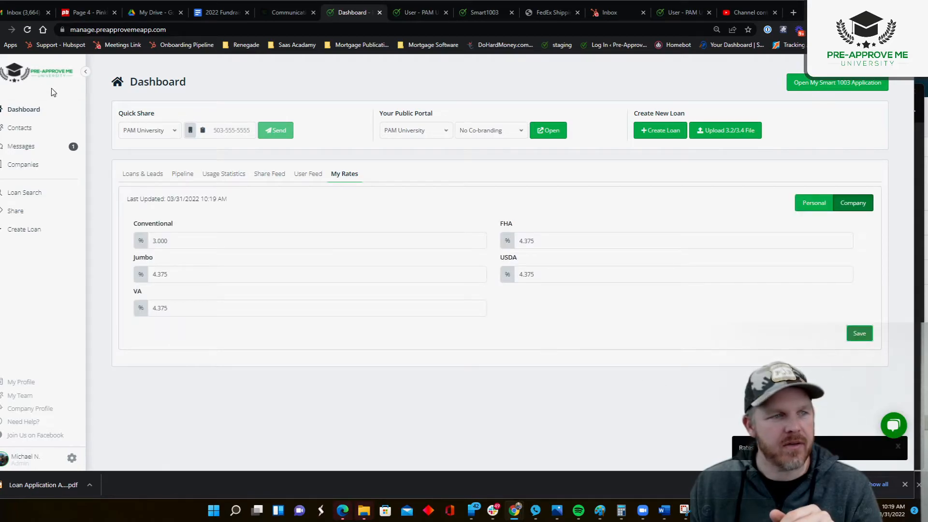
Reopen the second listed loan from Loans & Leads and display its Loan Officer Approved Scenario.
left_click(142, 174)
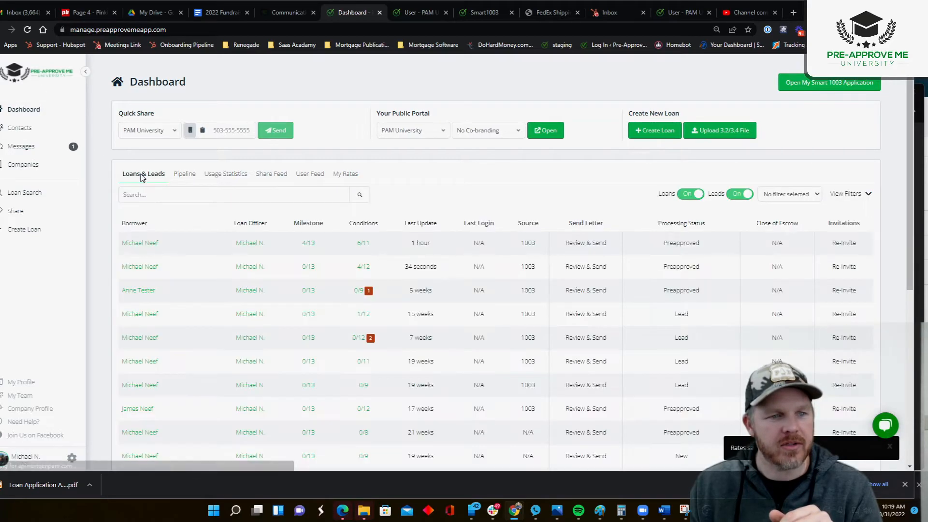
left_click(153, 243)
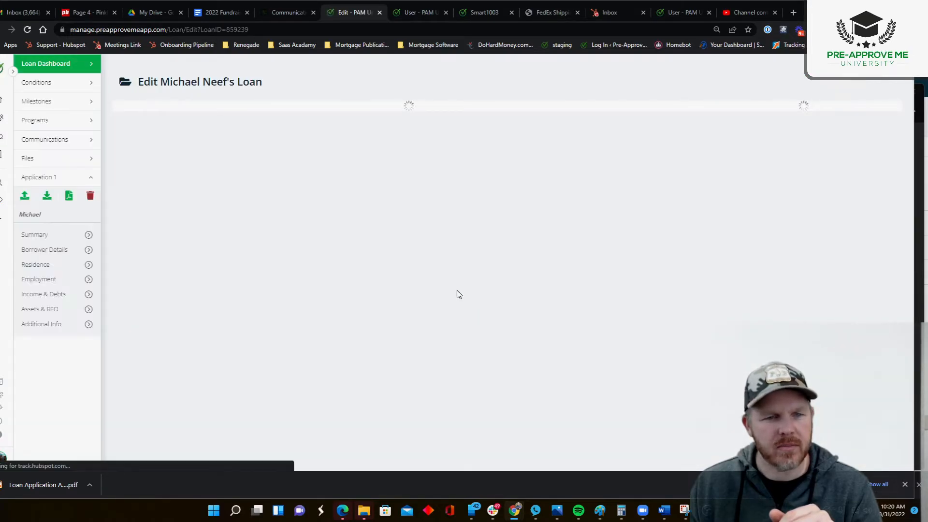
key("alt+Left")
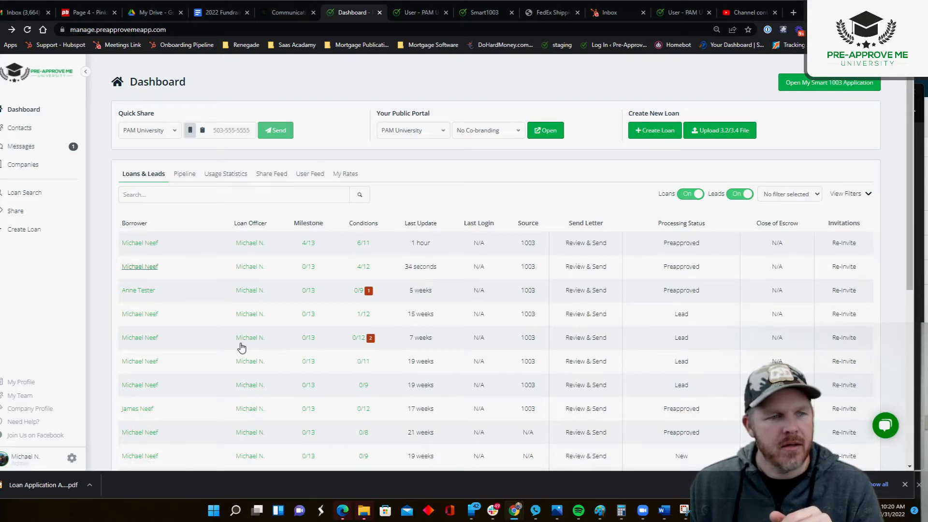
left_click(150, 269)
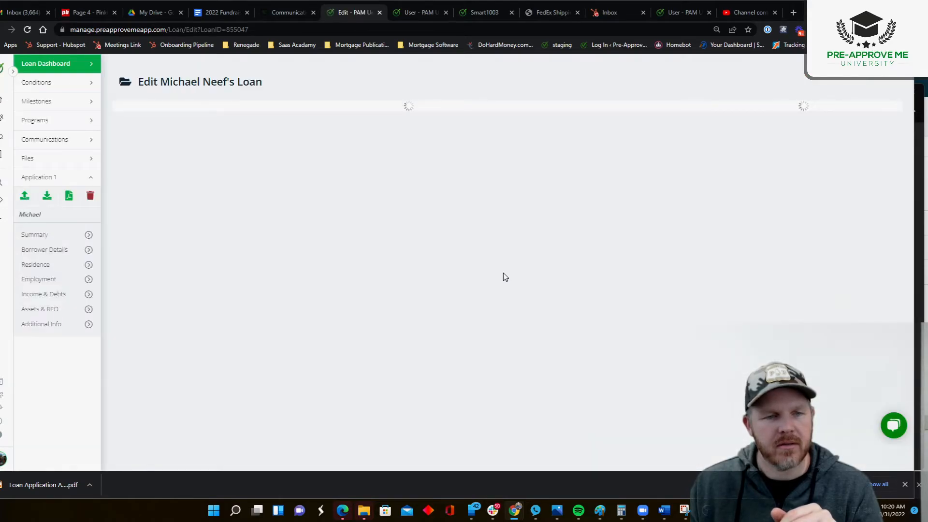
left_click(265, 419)
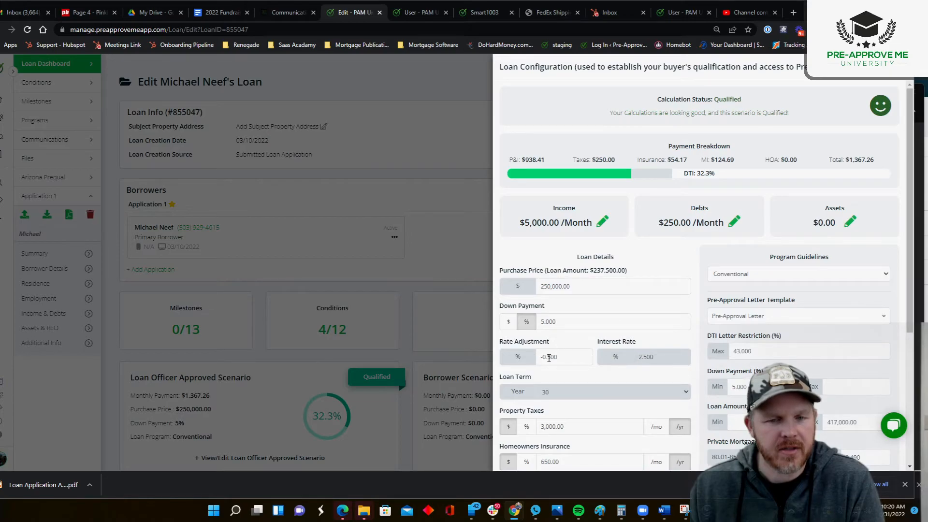
Review the scenario's rate adjustment, interest rate and calculation status, and close the loan configuration.
left_click(541, 357)
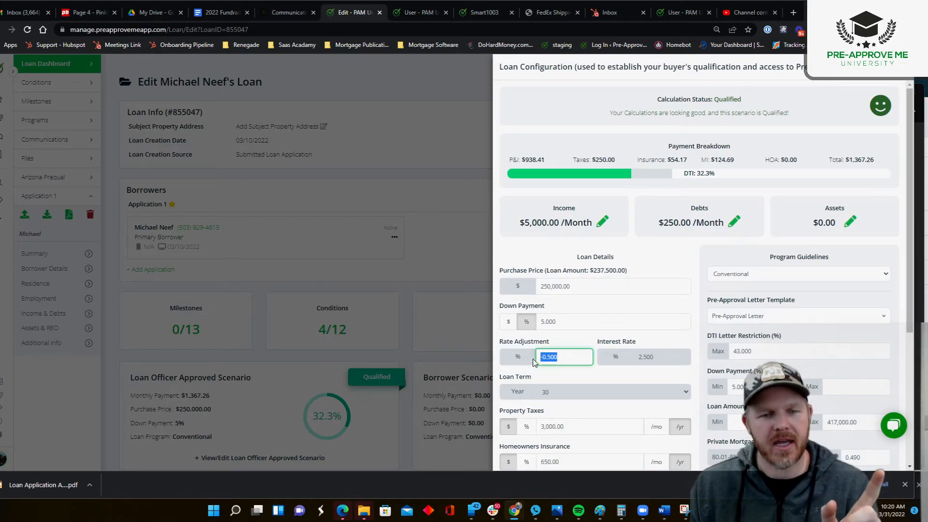
left_click(642, 359)
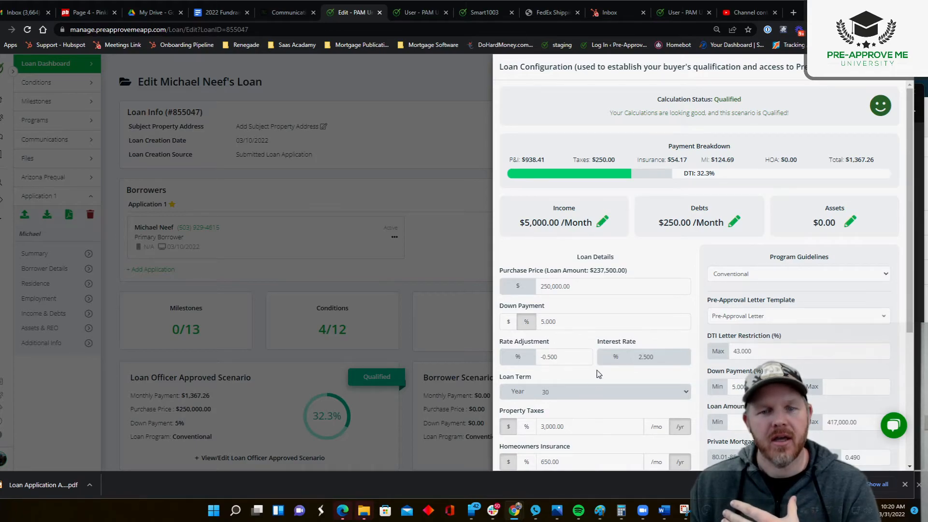
left_click_drag(637, 357, 648, 356)
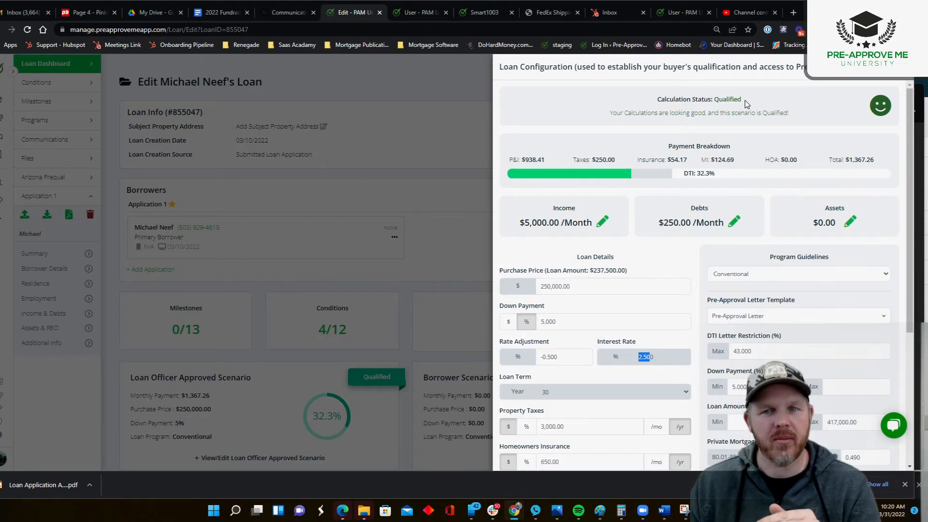
left_click_drag(745, 100, 703, 100)
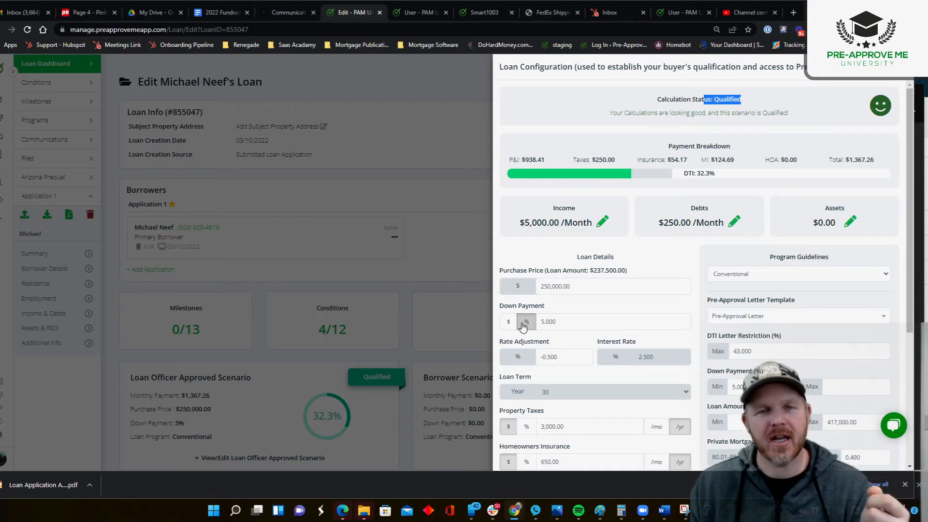
left_click(435, 285)
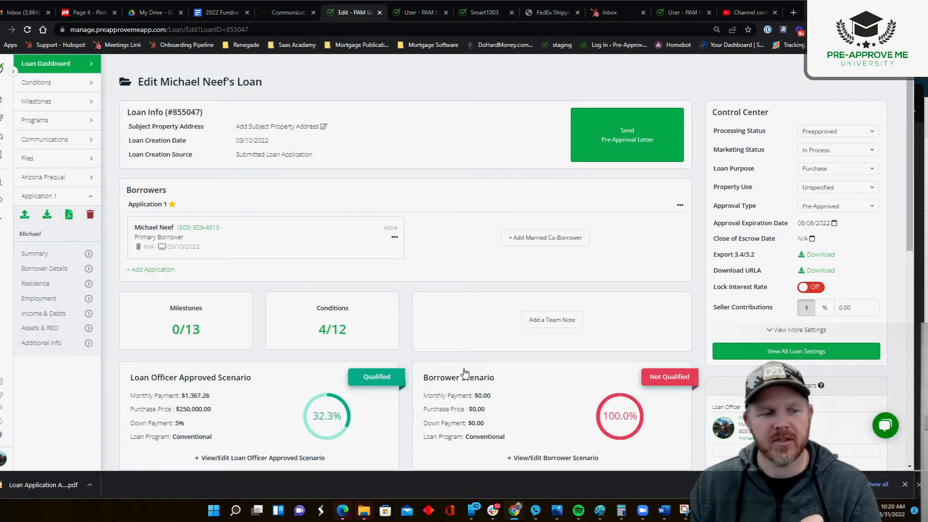
Turn off Show Interest Rate in PAM University's Compliance and Disclaimers settings.
left_click(4, 459)
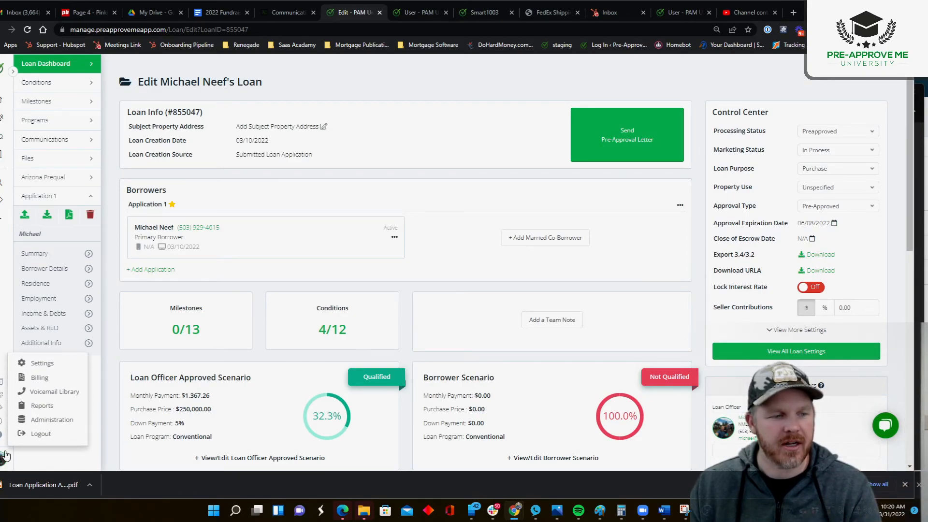
left_click(42, 363)
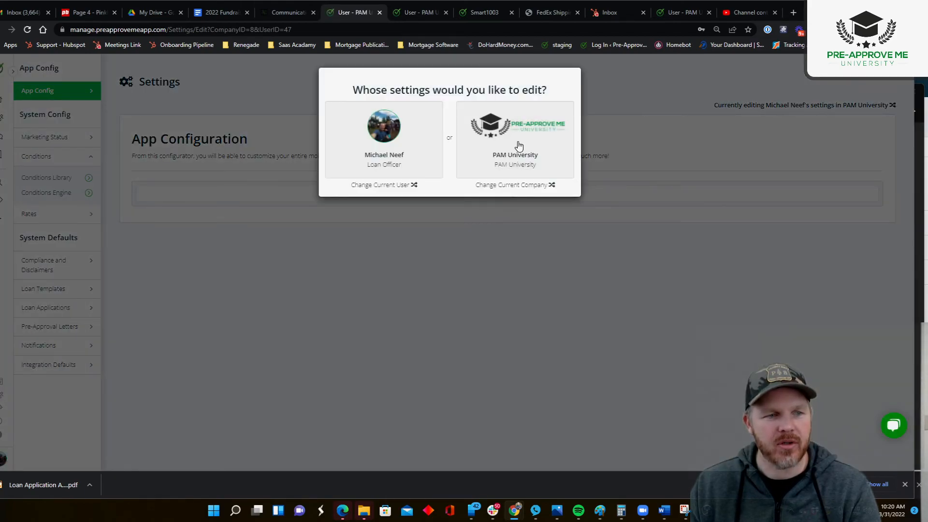
left_click(519, 146)
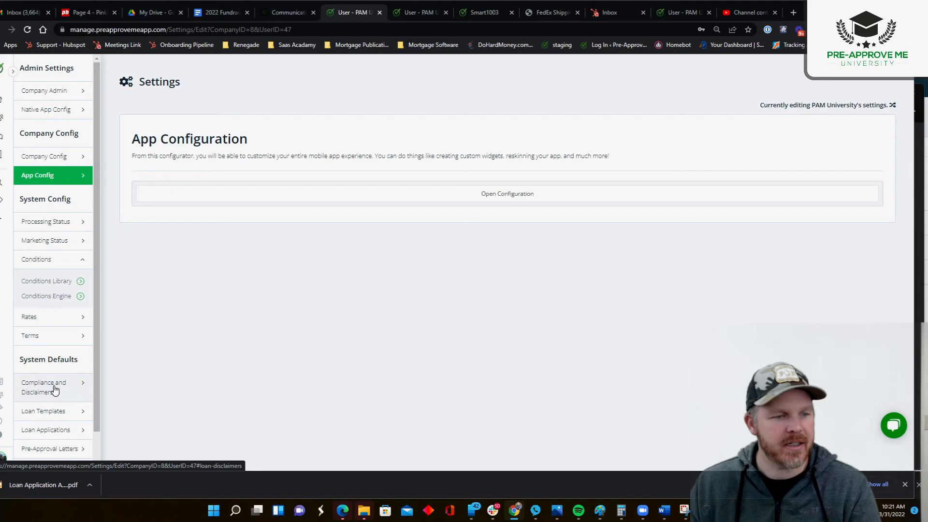
left_click(49, 389)
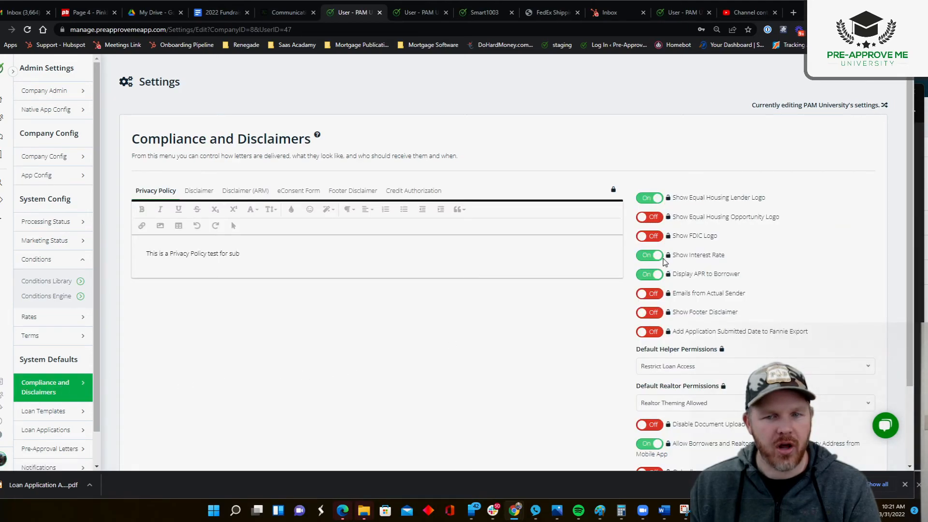
left_click_drag(670, 255, 745, 261)
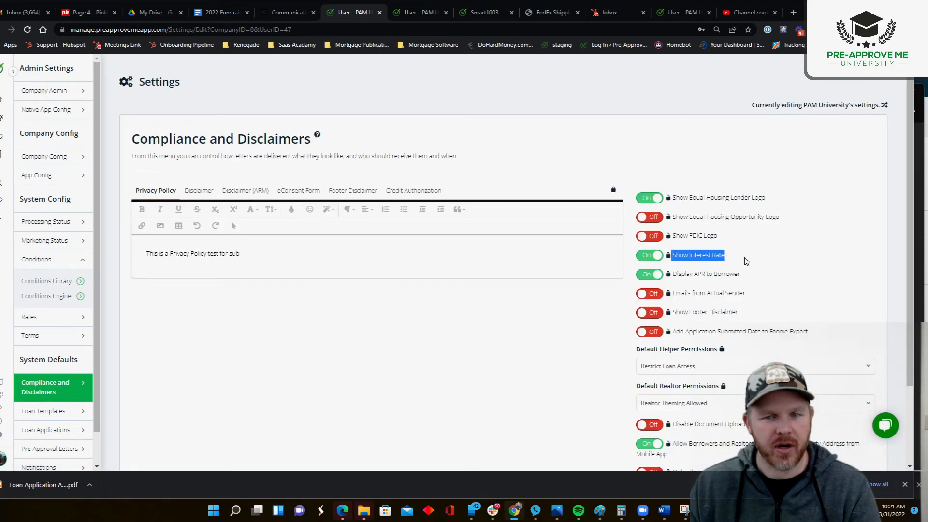
left_click(662, 259)
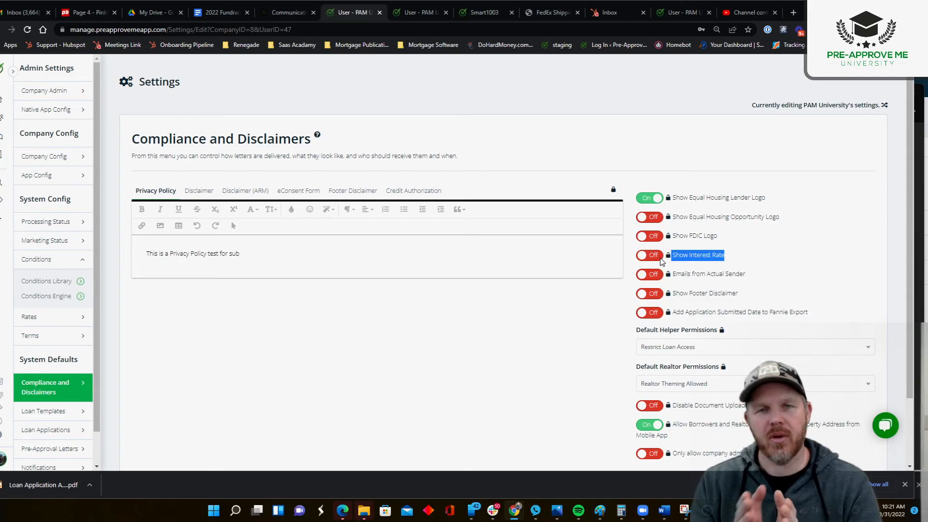